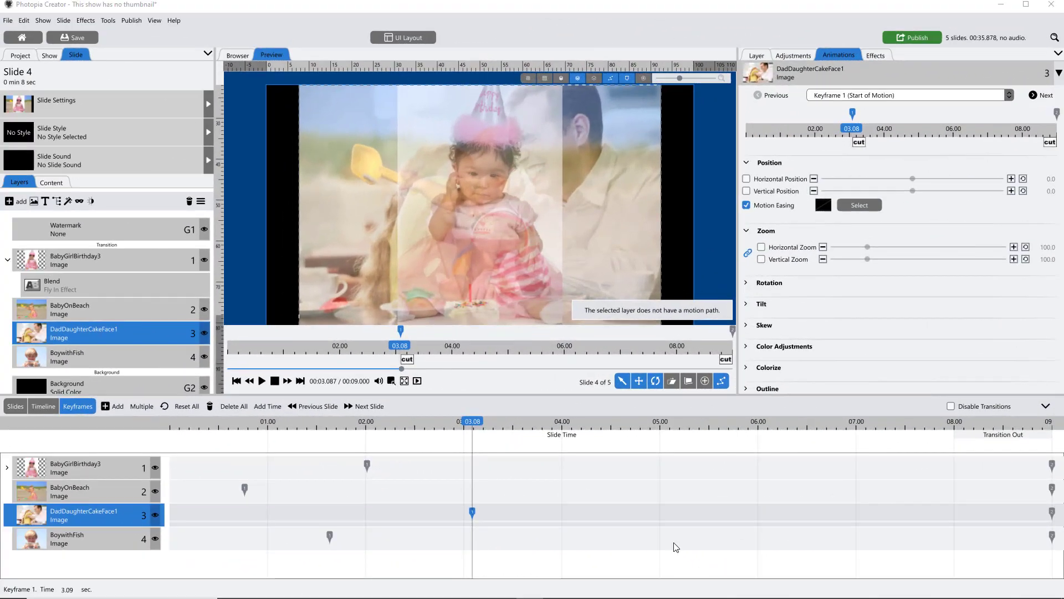
Expand the BabyGirlBirthday3 layer and slightly lengthen its Blend effect bar.
click(119, 492)
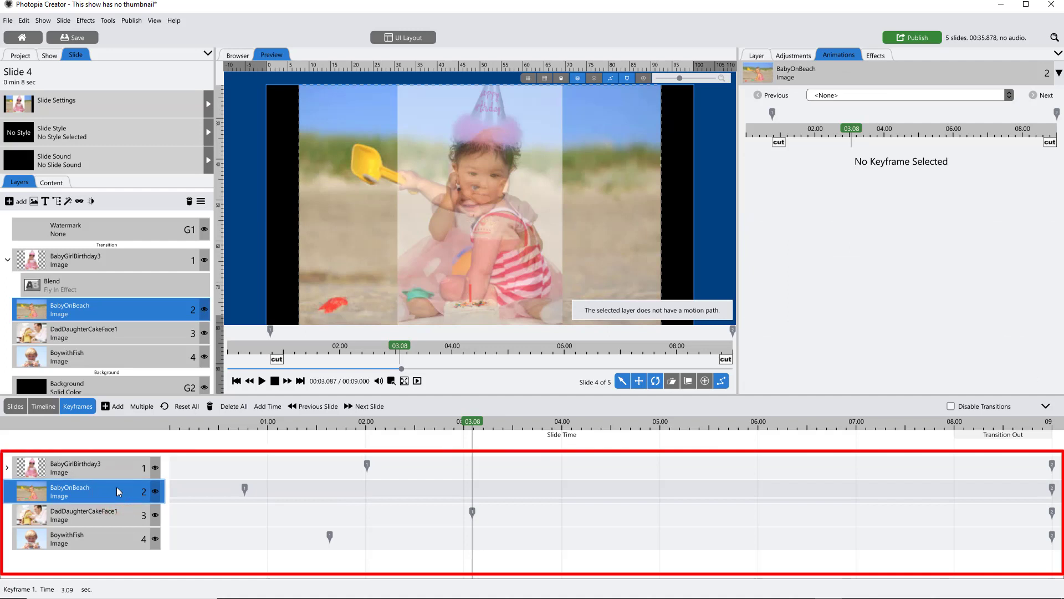
click(118, 468)
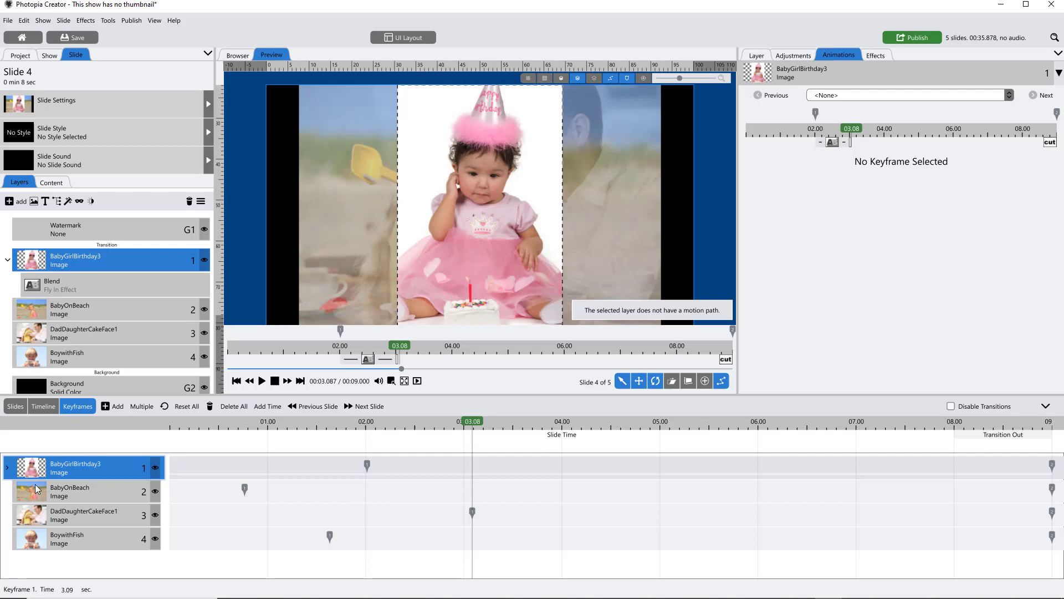
click(7, 471)
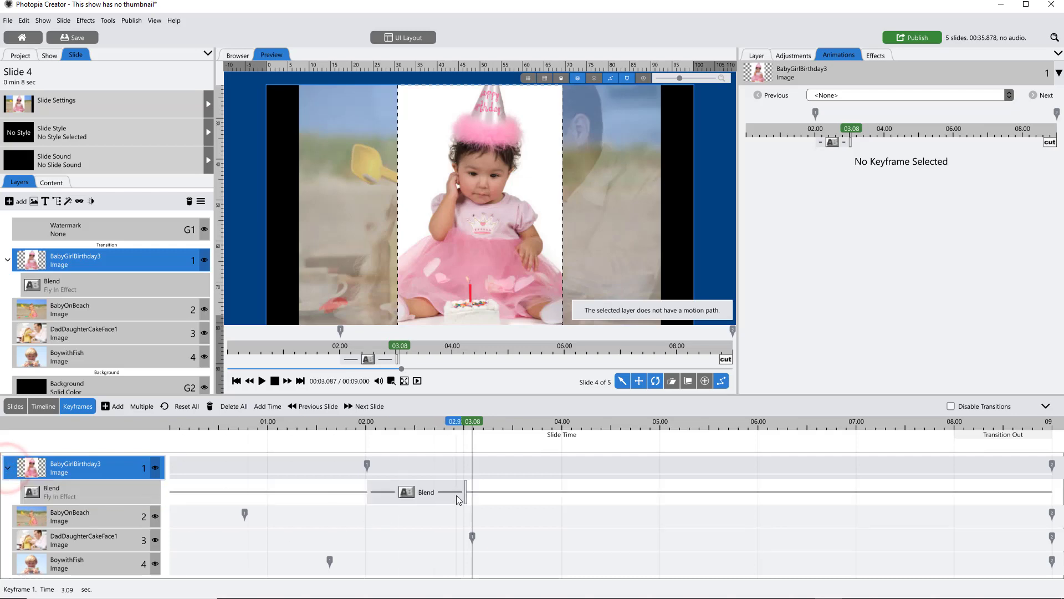
drag(466, 493, 472, 492)
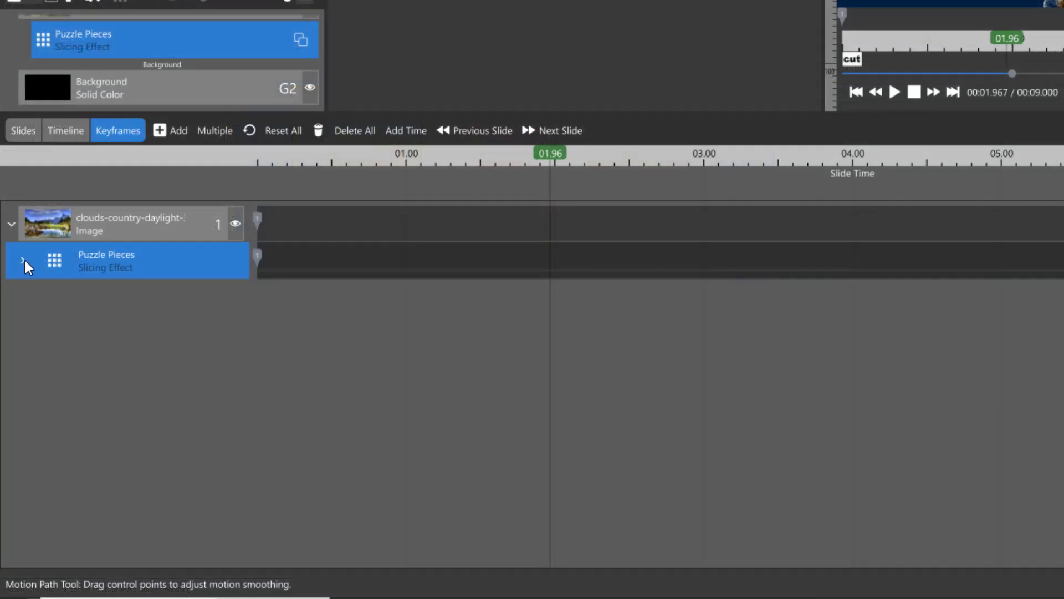
Rename the Puzzle (1,1) slice to 'Top Left Piece' and drop it below Puzzle (2,2).
click(24, 260)
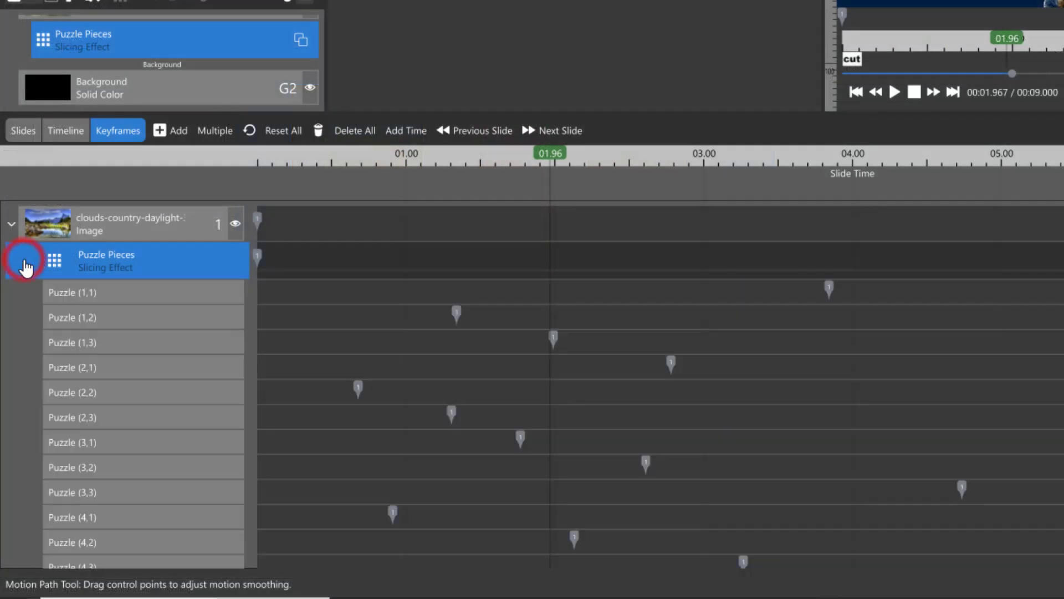
click(121, 293)
right_click(122, 291)
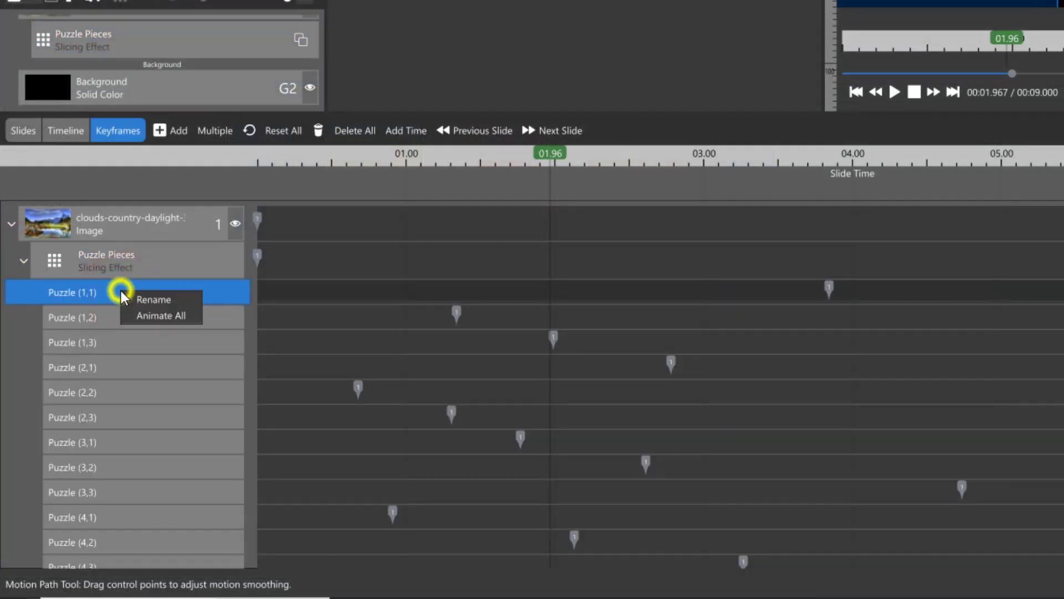
click(154, 300)
text(Top Left Piece)
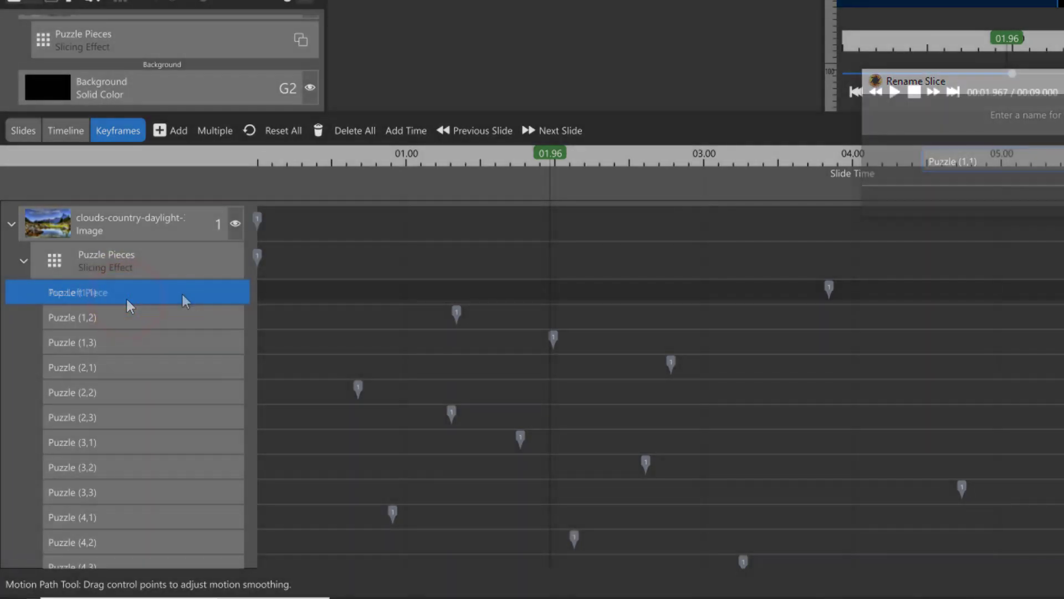
key(Return)
drag(181, 314, 178, 408)
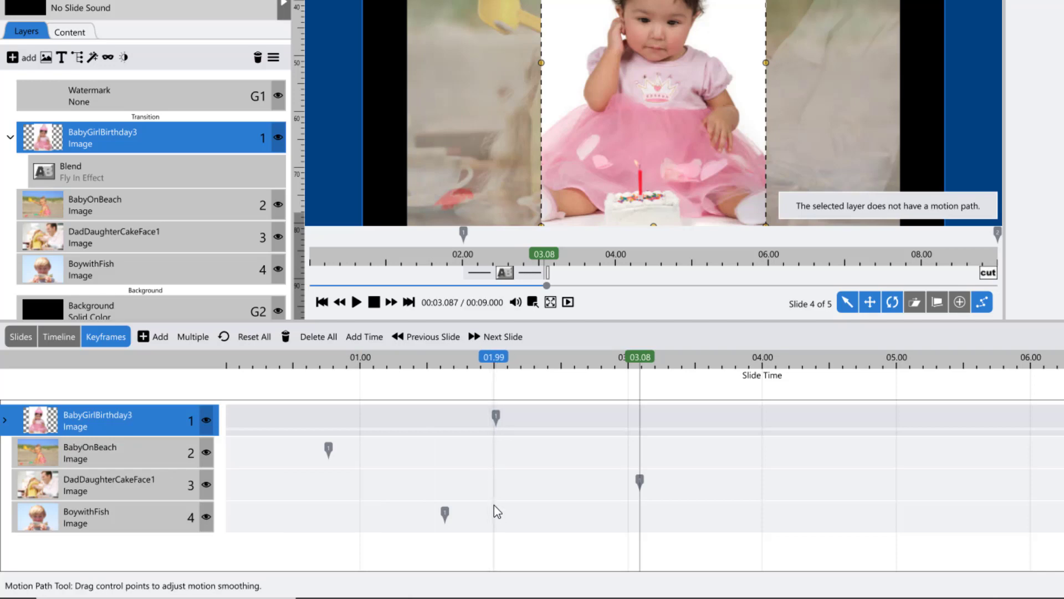
double_click(788, 427)
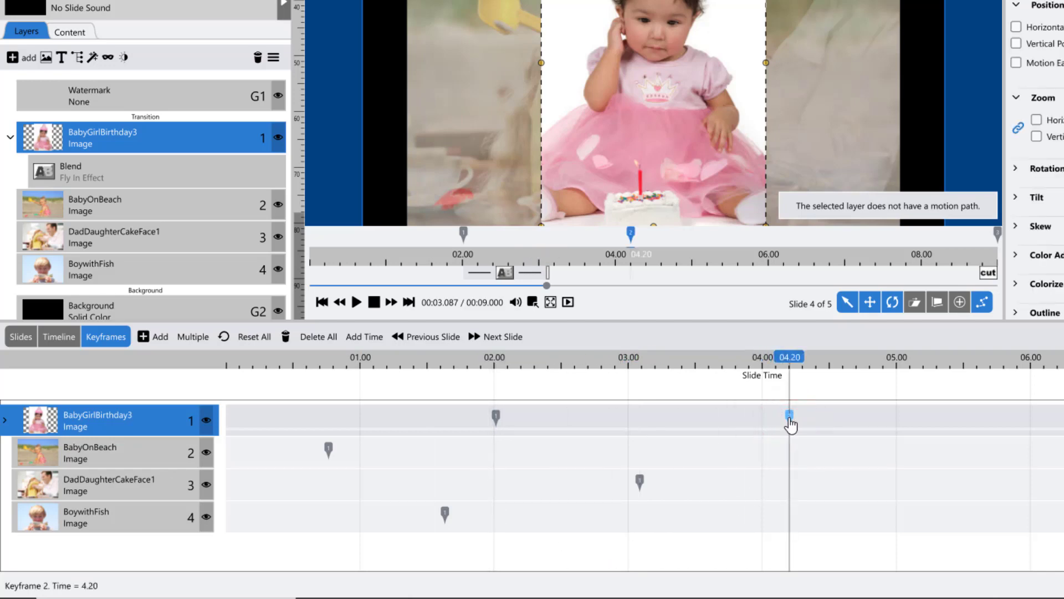
right_click(790, 419)
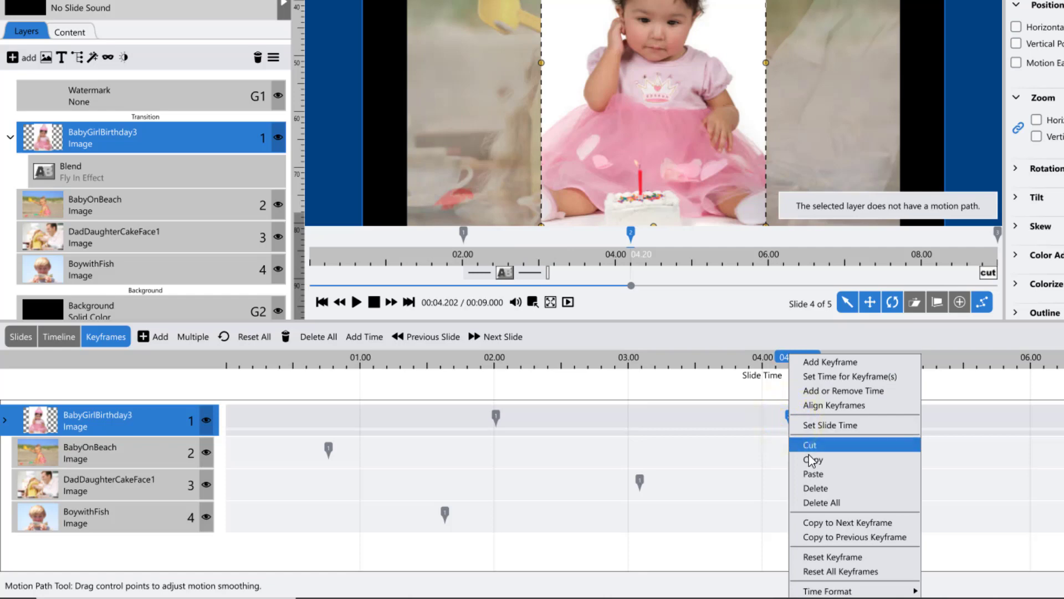
click(815, 487)
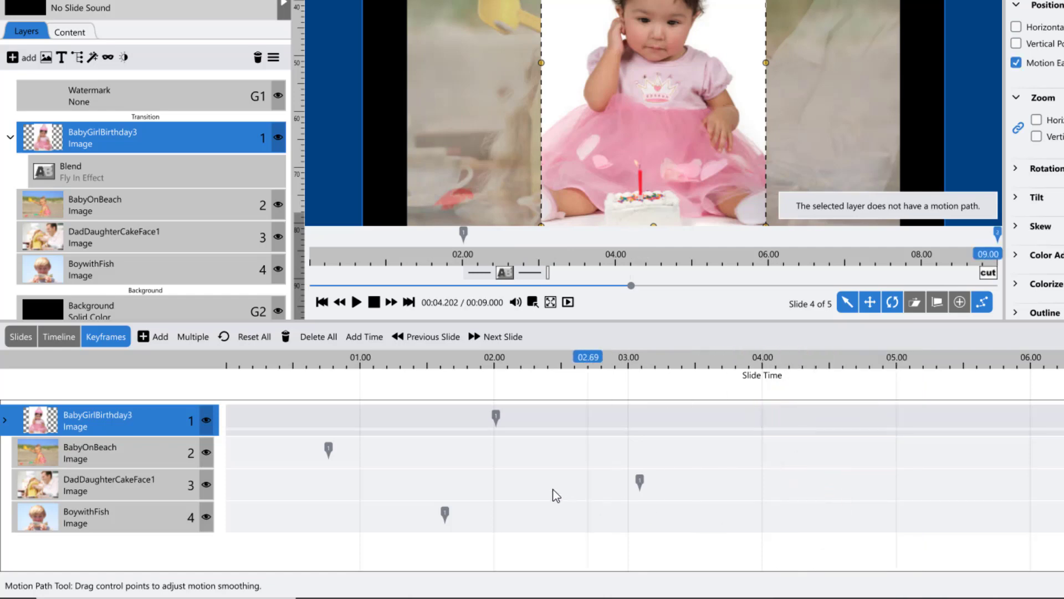
click(497, 419)
right_click(497, 418)
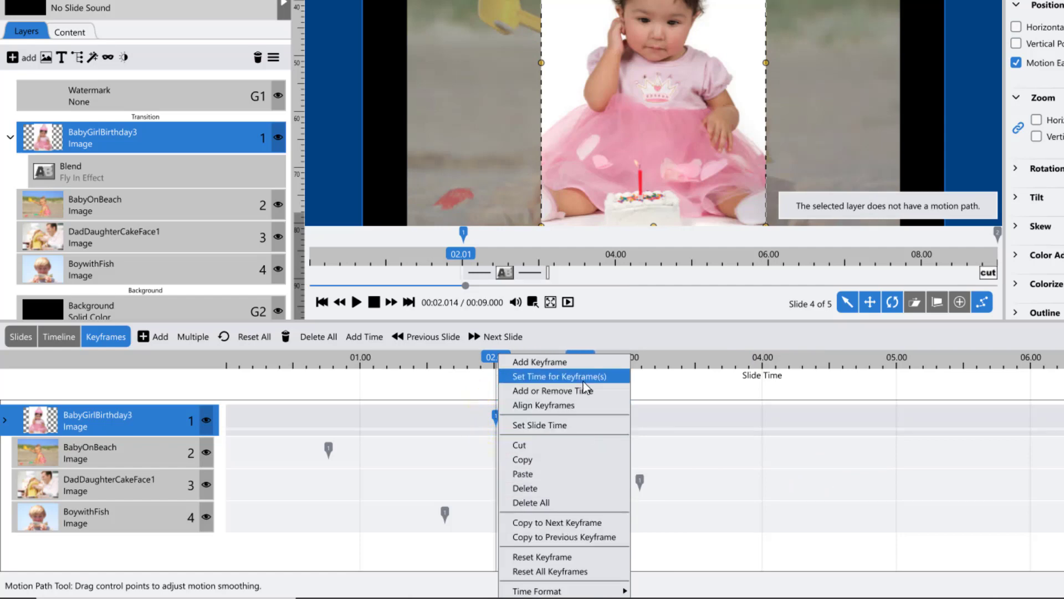
click(690, 429)
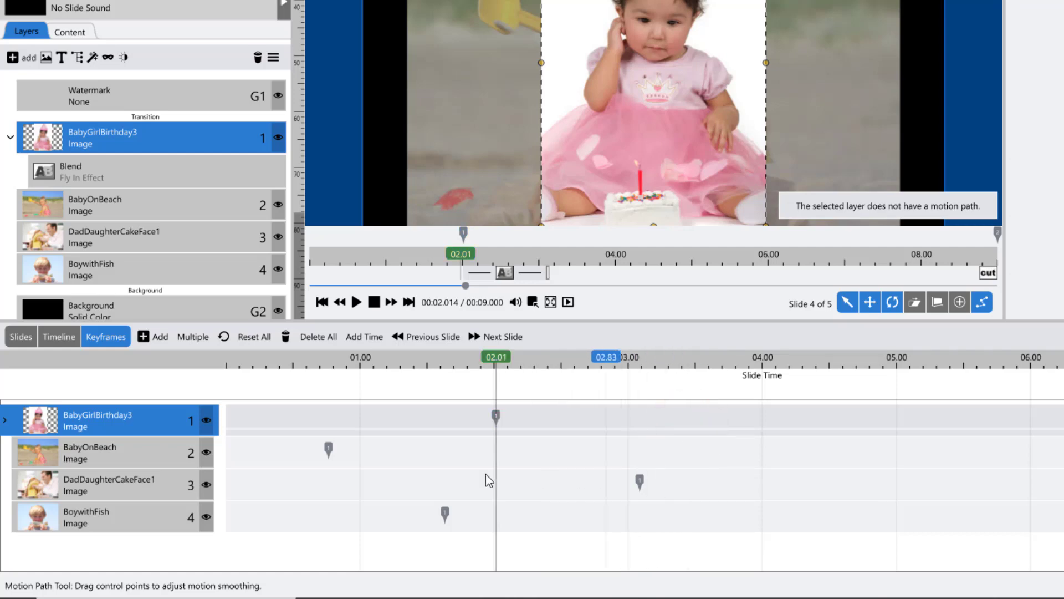
Drag all four layers' keyframes later, putting BabyGirlBirthday3 at 2.64 s, then reselect them all.
drag(277, 406, 655, 529)
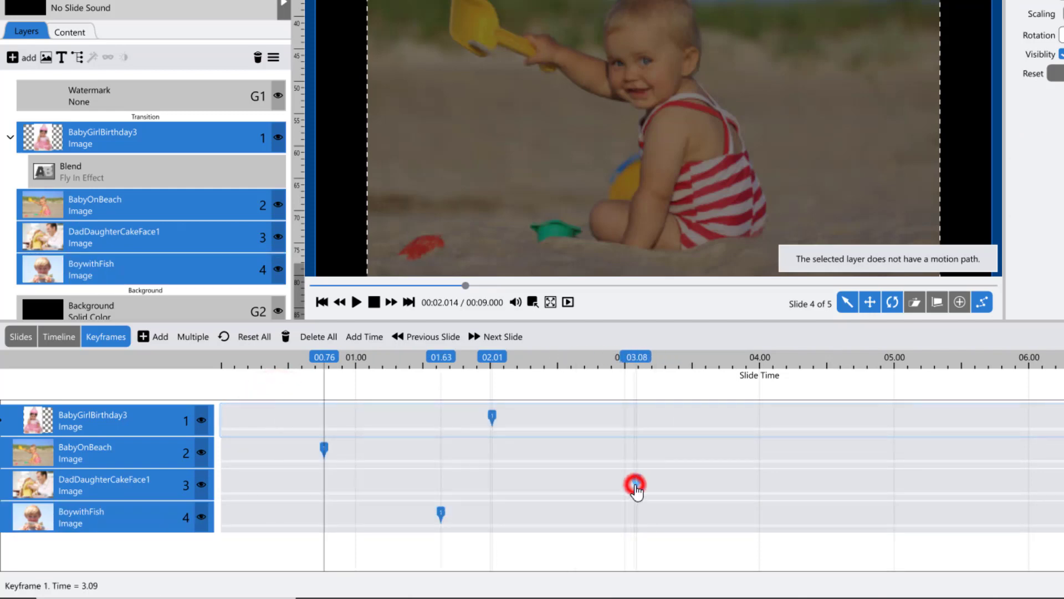
mouse_move(636, 488)
mouse_down()
mouse_move(987, 491)
mouse_move(721, 511)
mouse_move(731, 519)
mouse_up()
click(794, 526)
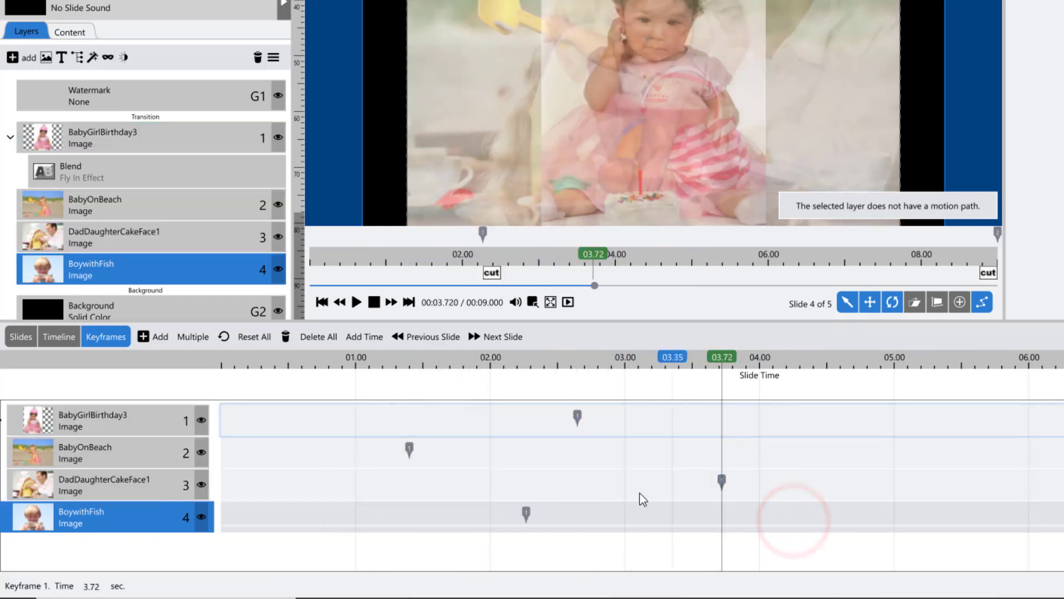
click(579, 420)
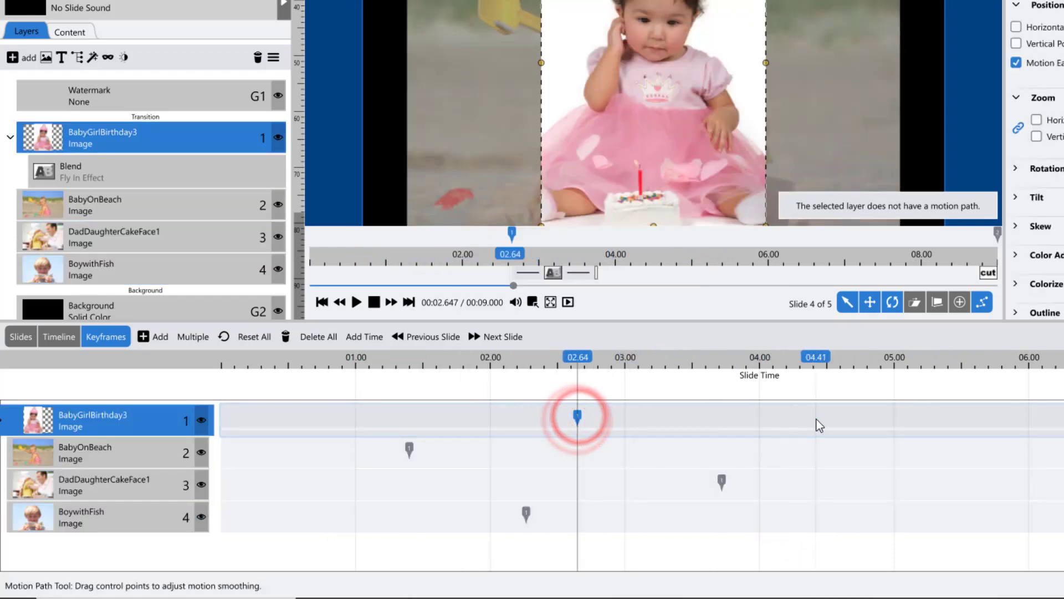
mouse_move(816, 420)
mouse_down()
mouse_move(510, 541)
mouse_move(518, 533)
mouse_up()
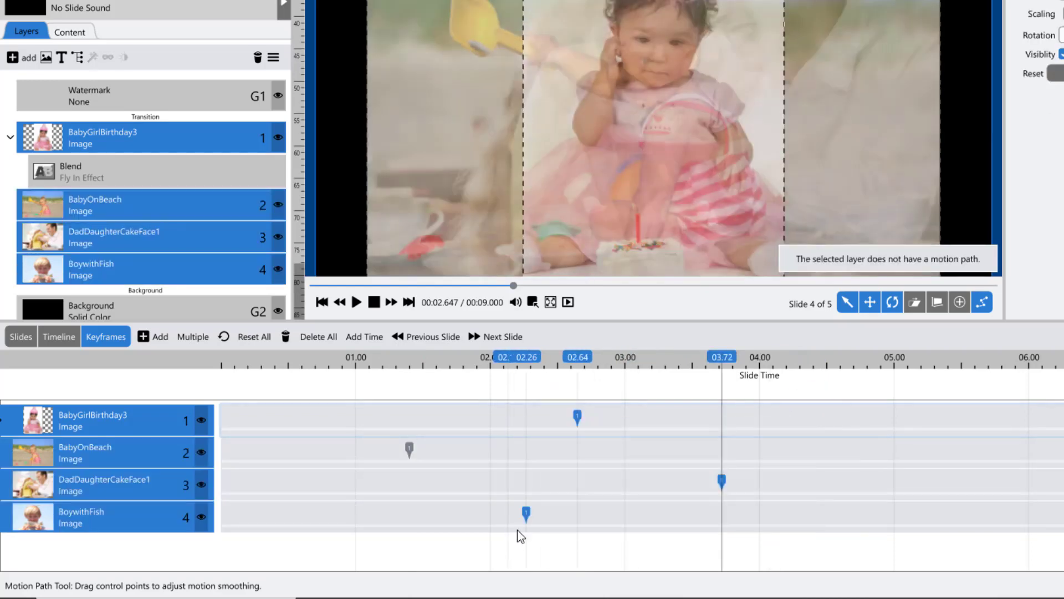
Align the selected keyframes to the first layer's 02.64 time, then advance to slide 5.
right_click(578, 423)
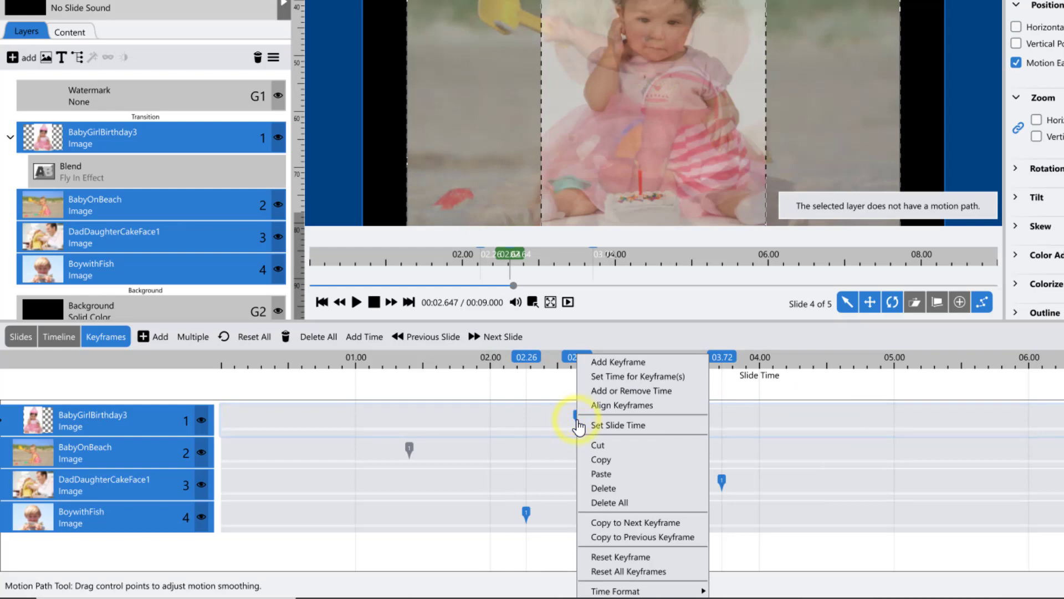
click(620, 406)
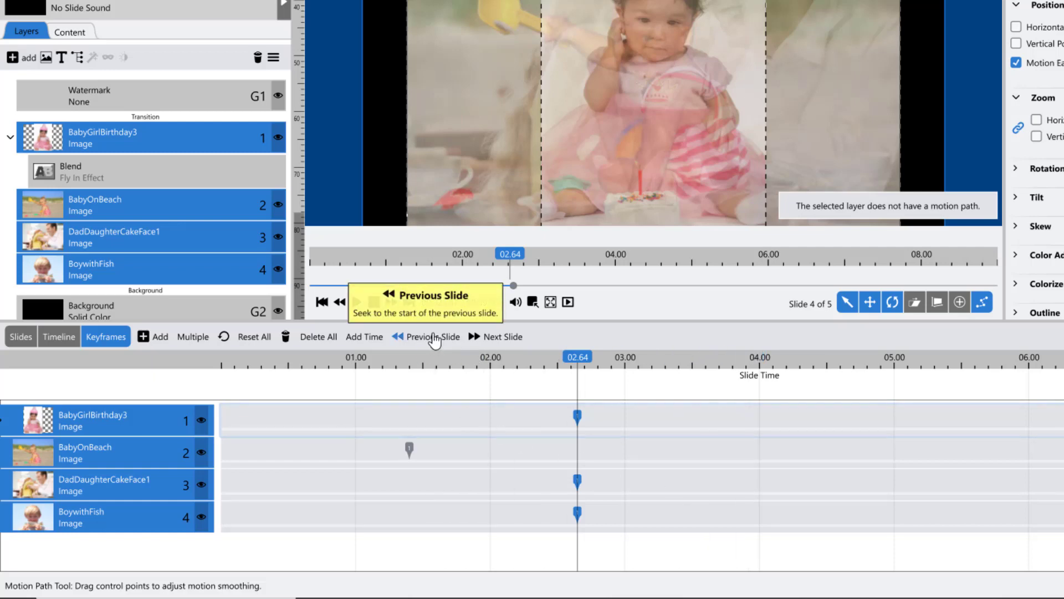
click(503, 337)
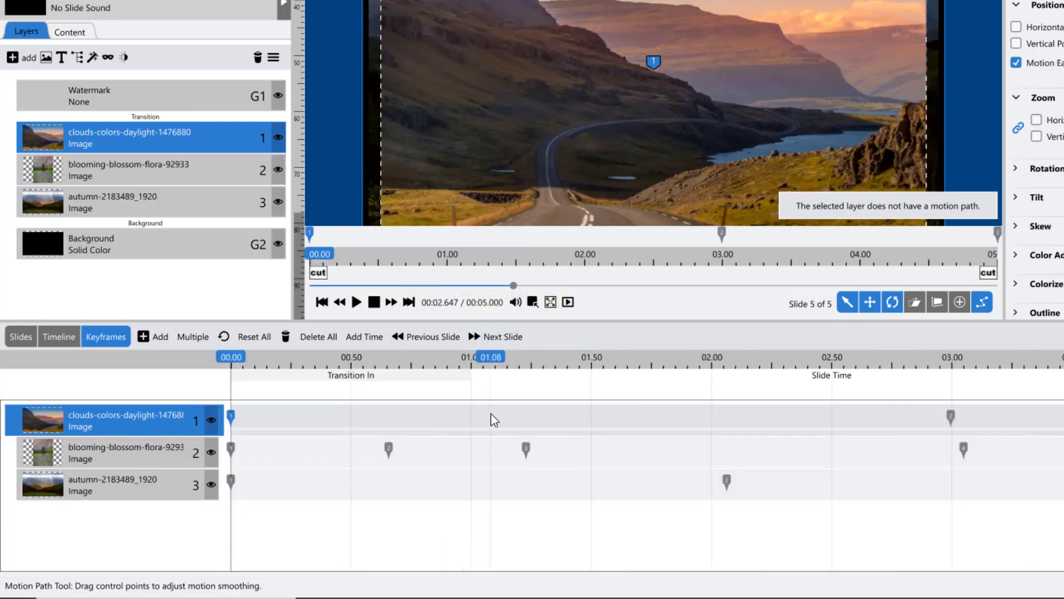